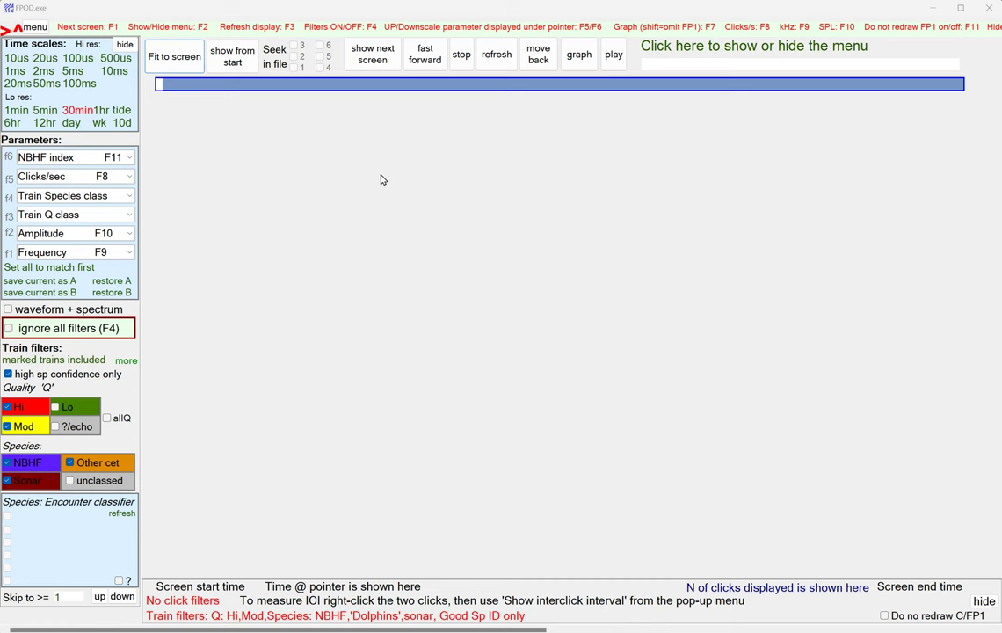
Step: Show the Files menu page with six vacant slots and FP1 x 2 + FP3 x 2 counts
key("F2")
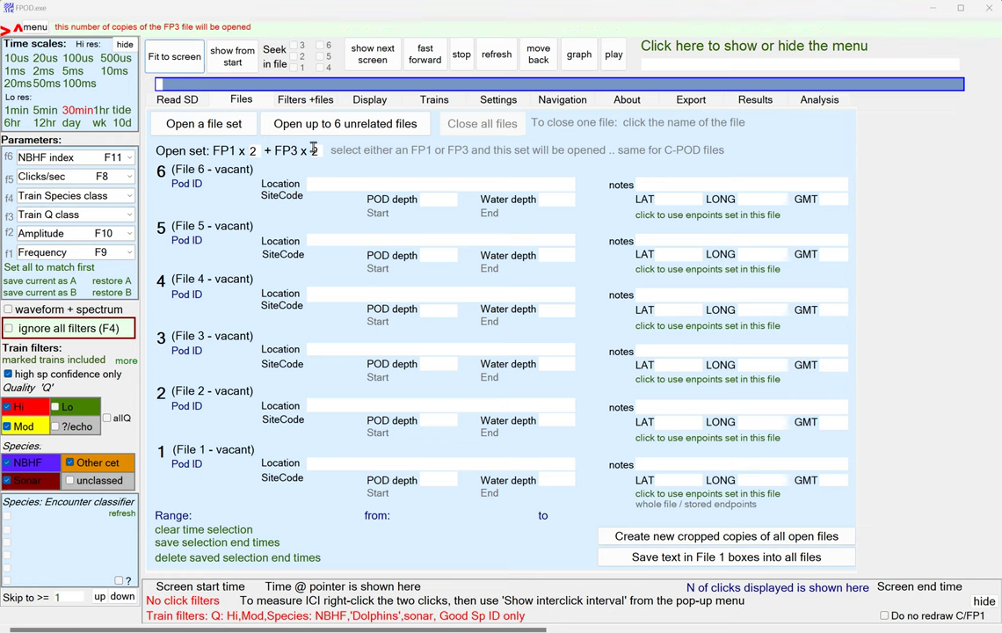
Step: Open the IOW Ventnor 2023 07 06 FPOD_6780 file set into slots 1–4
left_click(222, 128)
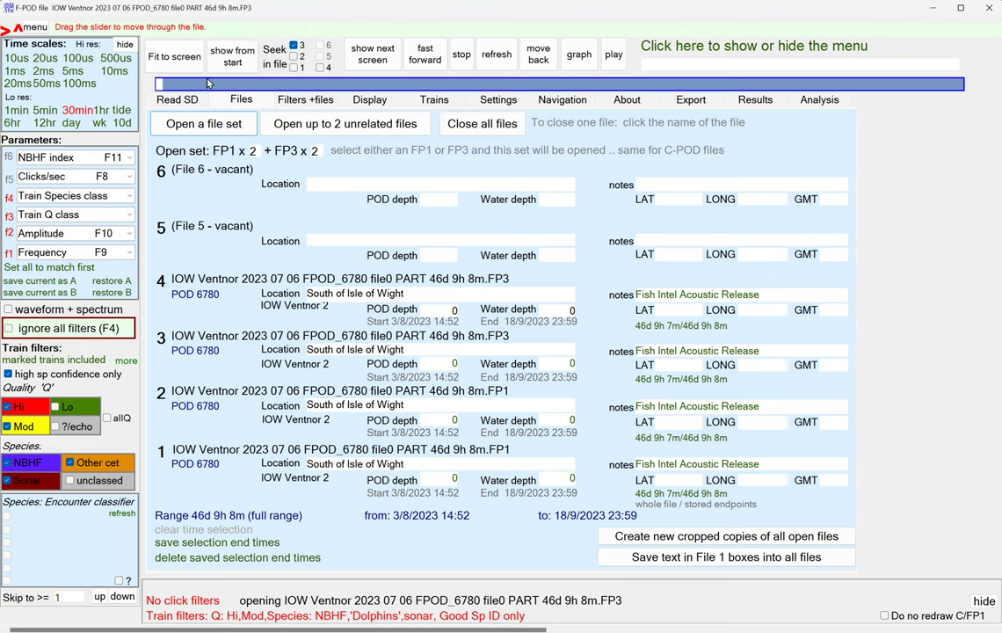
Step: Fit the recording at 5-minute resolution from the start, then zoom into one moment's click activity
left_click(174, 56)
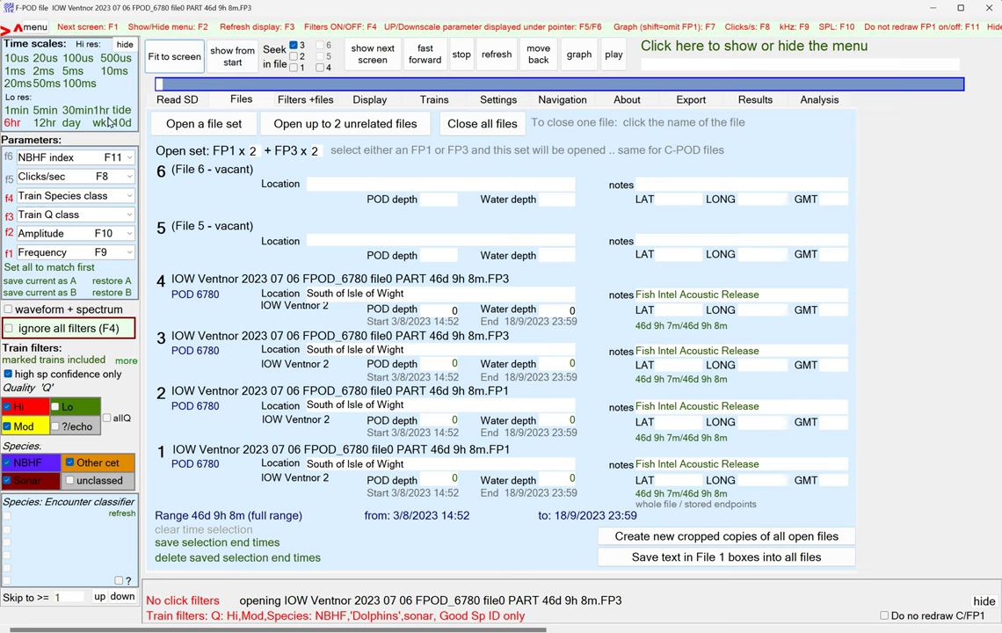
left_click(41, 110)
left_click(232, 63)
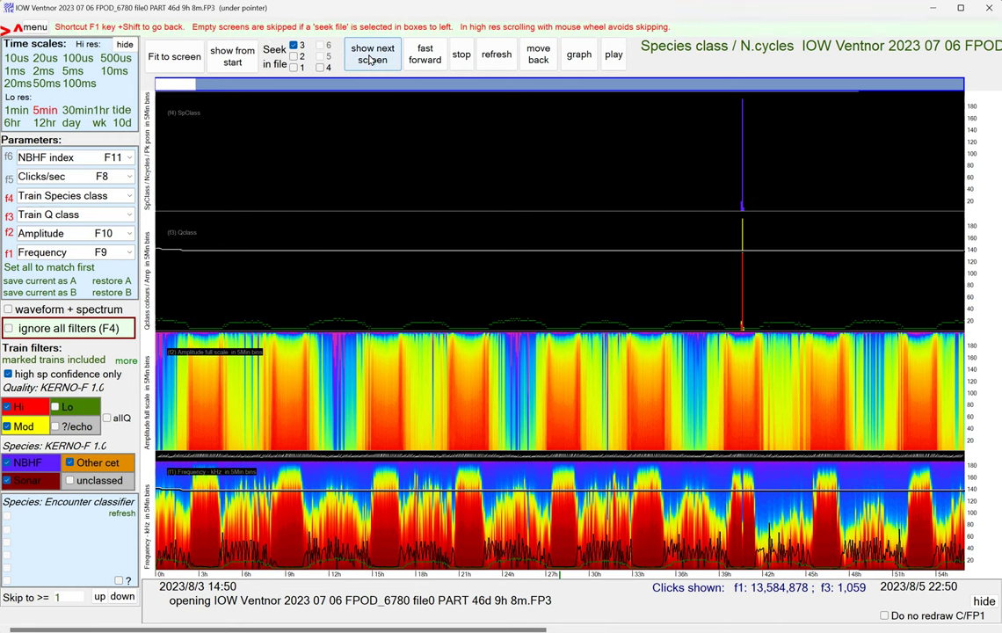
left_click(745, 209)
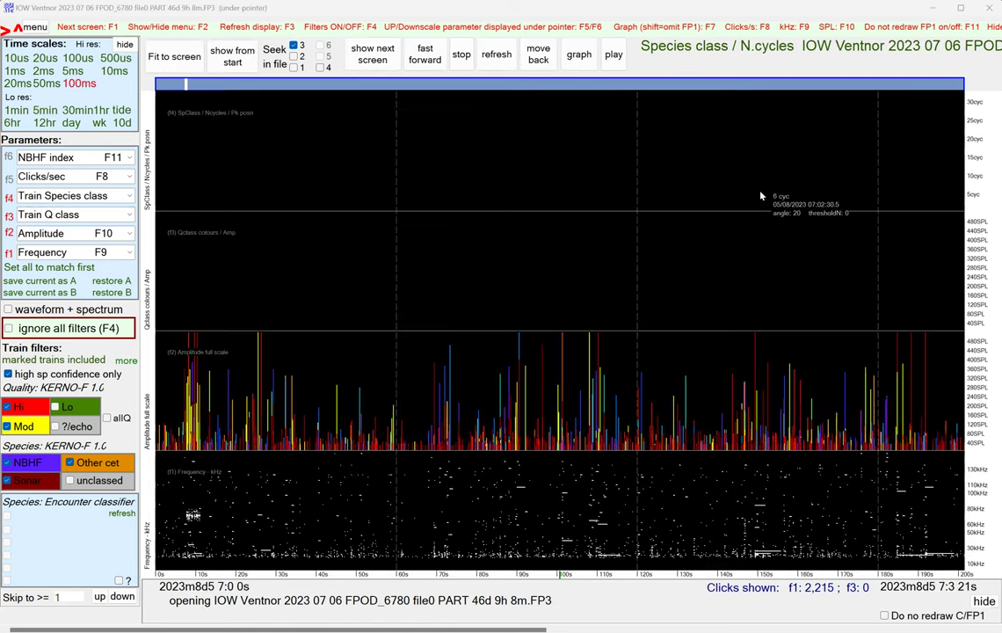
Step: Advance to the next screen, 07:21:04–07:24:25 on 5 Aug 2023, showing click trains
left_click(373, 55)
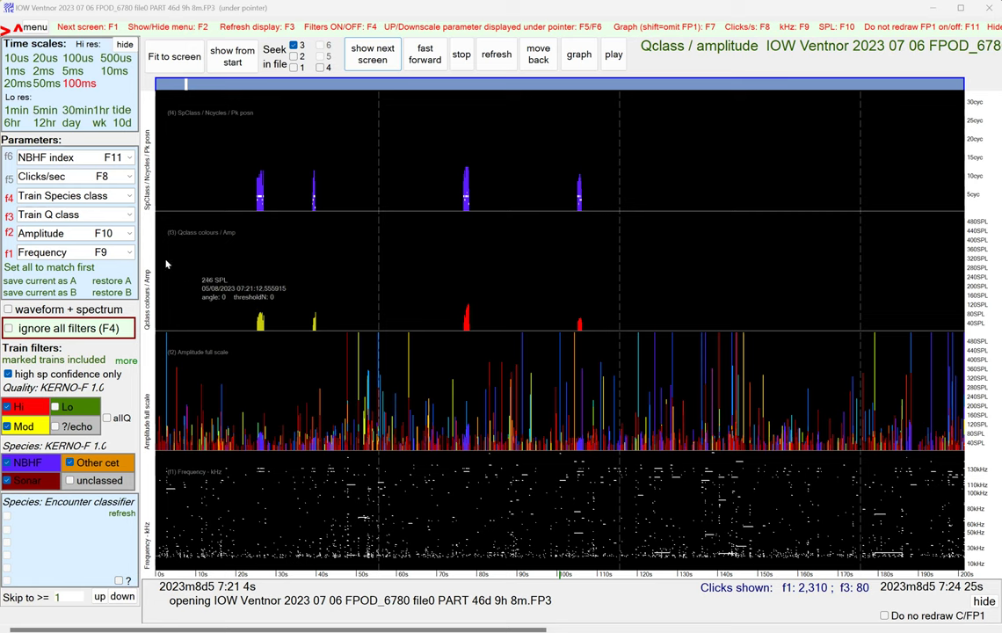
Step: Switch the third graph to Amplitude F10 and refresh the graphs
left_click(130, 216)
left_click(114, 248)
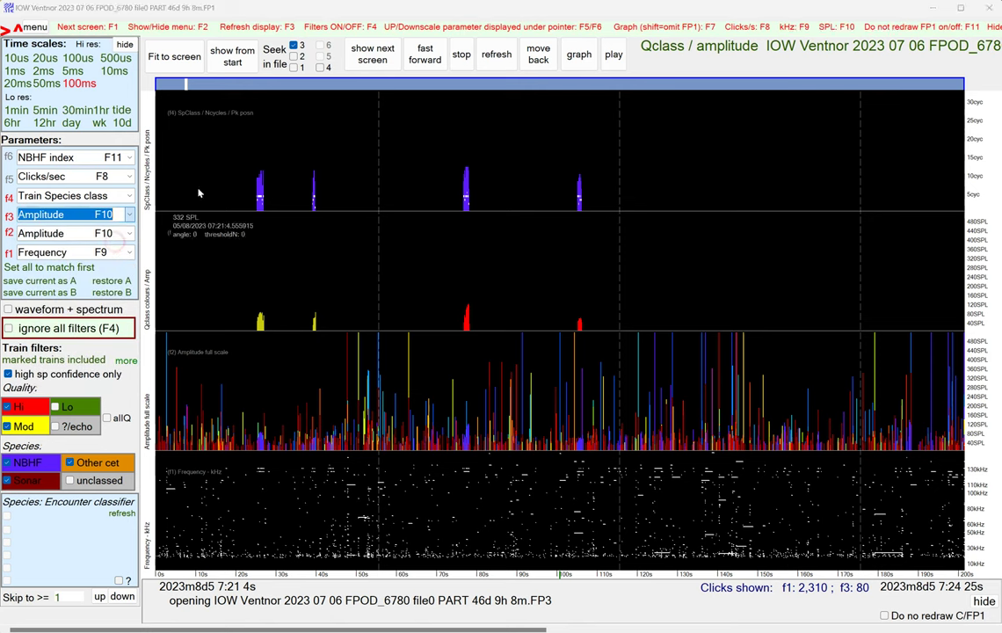
left_click(497, 58)
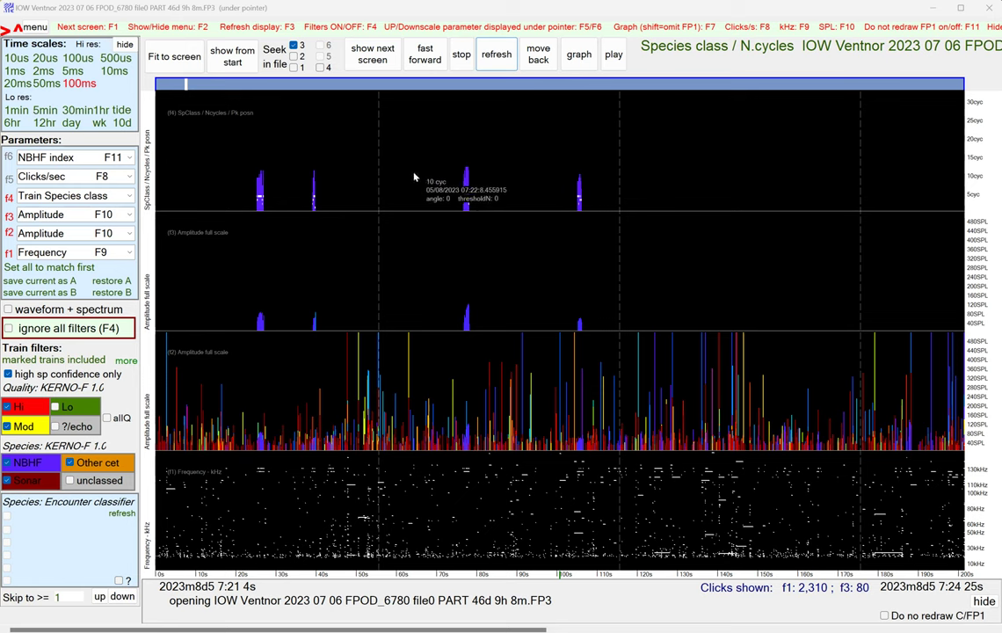
mouse_move(315, 85)
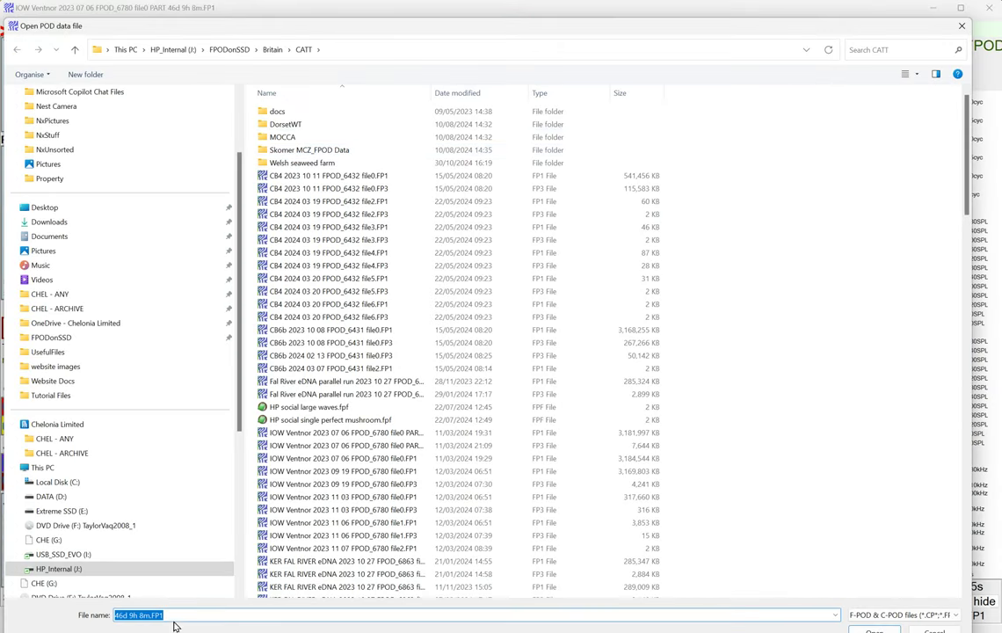
Step: Add the IOW Ventnor .FP3 file to slot 5 and redraw the 07:21:04–07:24:25 graphs
left_click(163, 615)
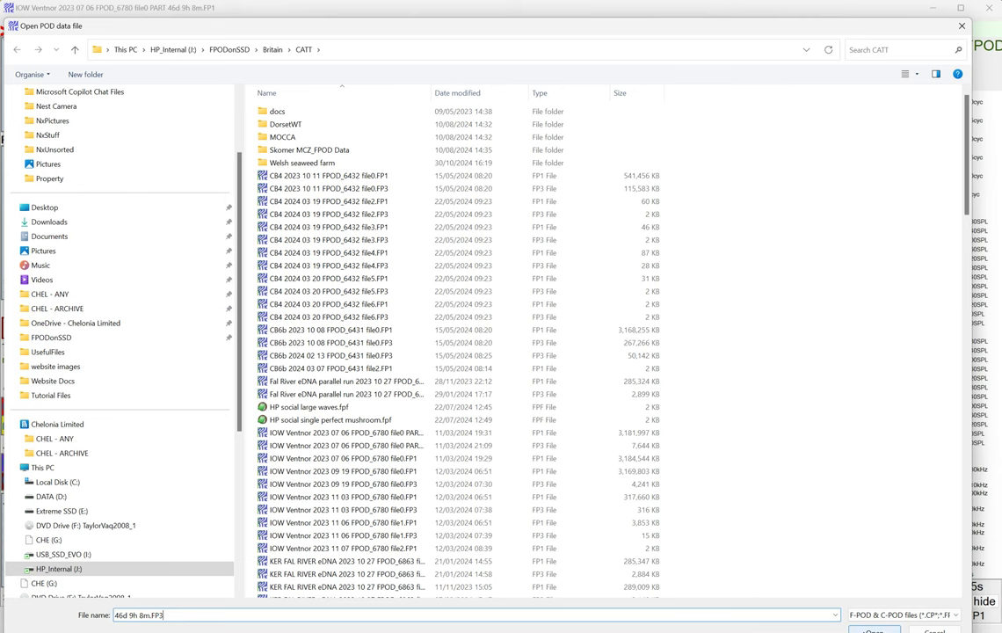
left_click(872, 630)
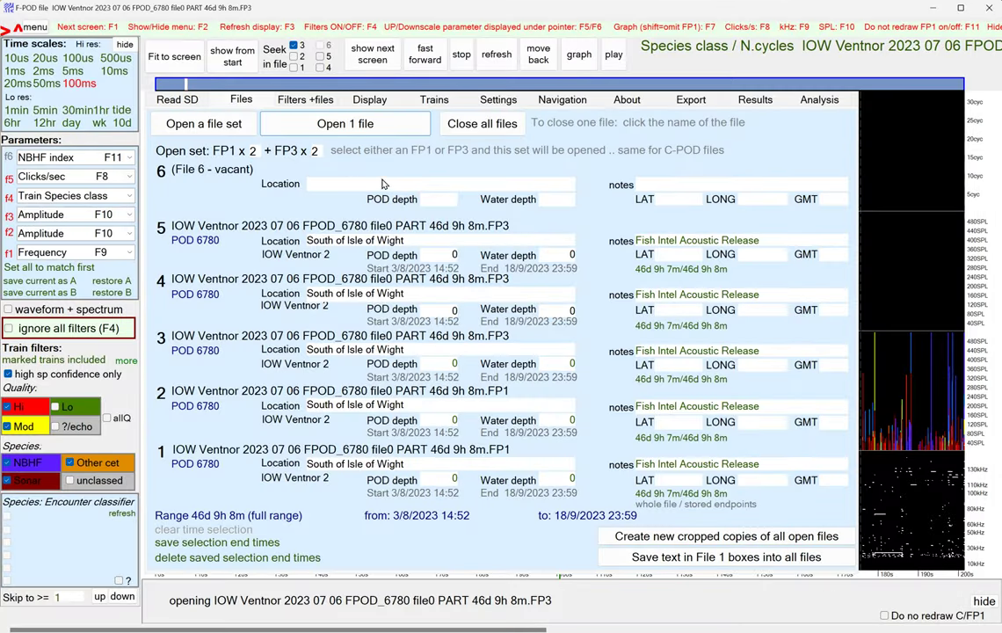
left_click(495, 55)
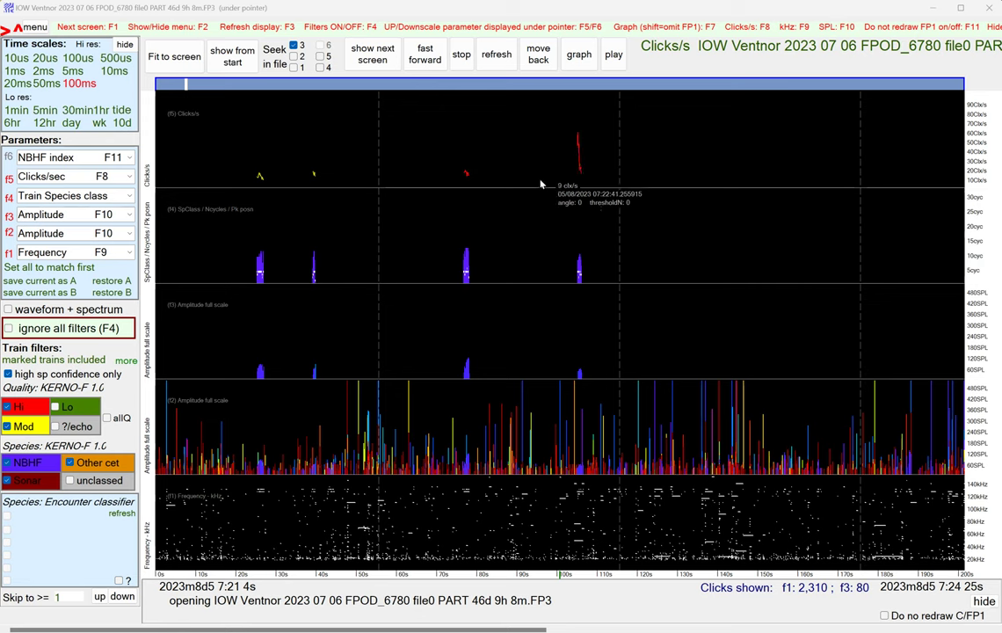
Step: Show the 20-second window 07:26:06–07:26:26 at 10ms with an upscaled Clicks/s axis
left_click(603, 182)
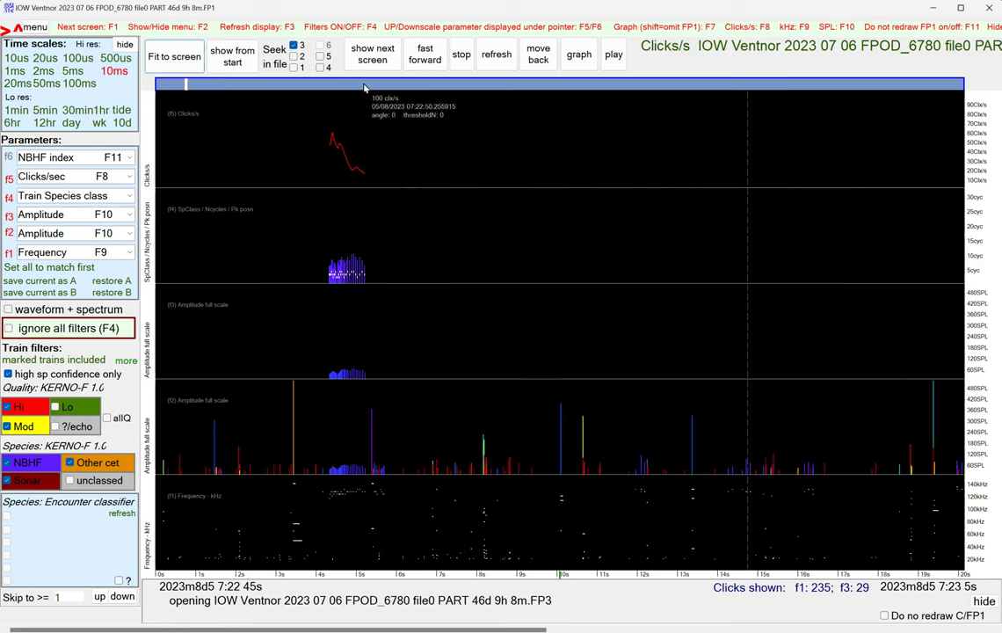
left_click(378, 55)
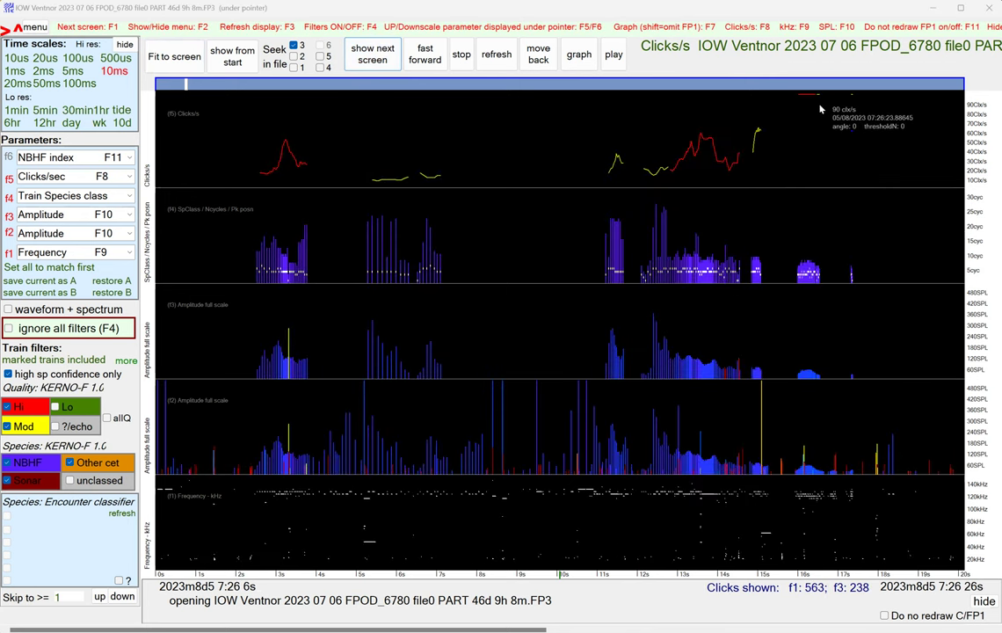
key("F6")
key("F6")
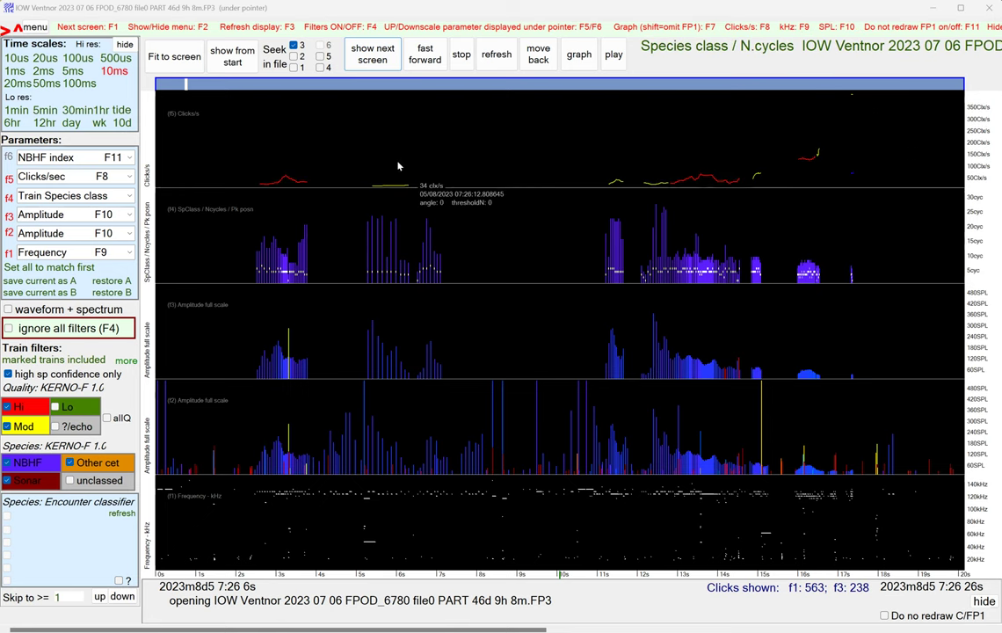
key("F2")
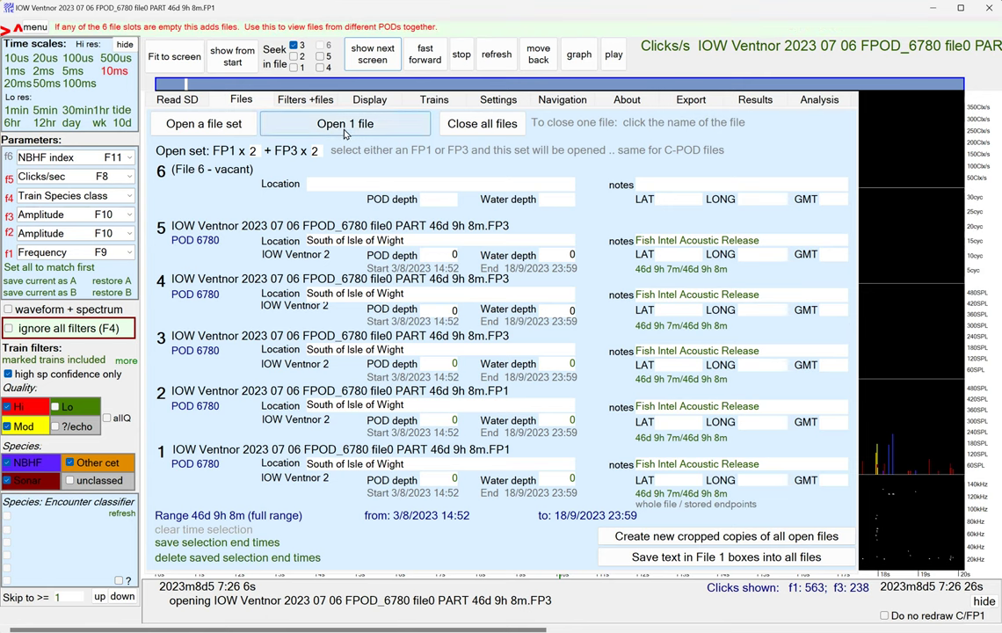
Step: Replace all files with six FP3 files: four IOW Ventnor and two KER FAL RIVER eDNA
left_click(475, 124)
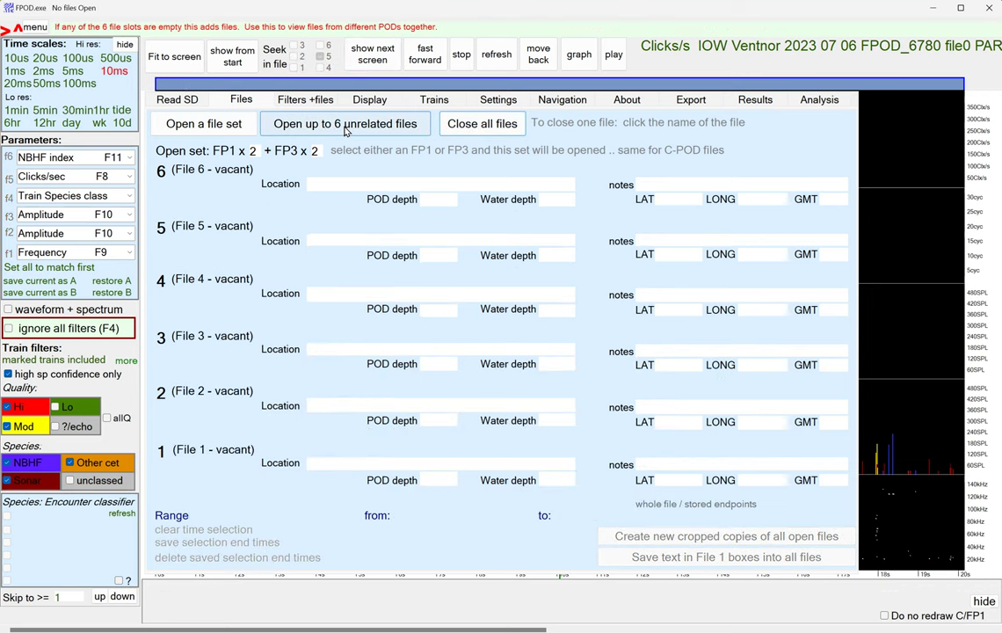
left_click(345, 130)
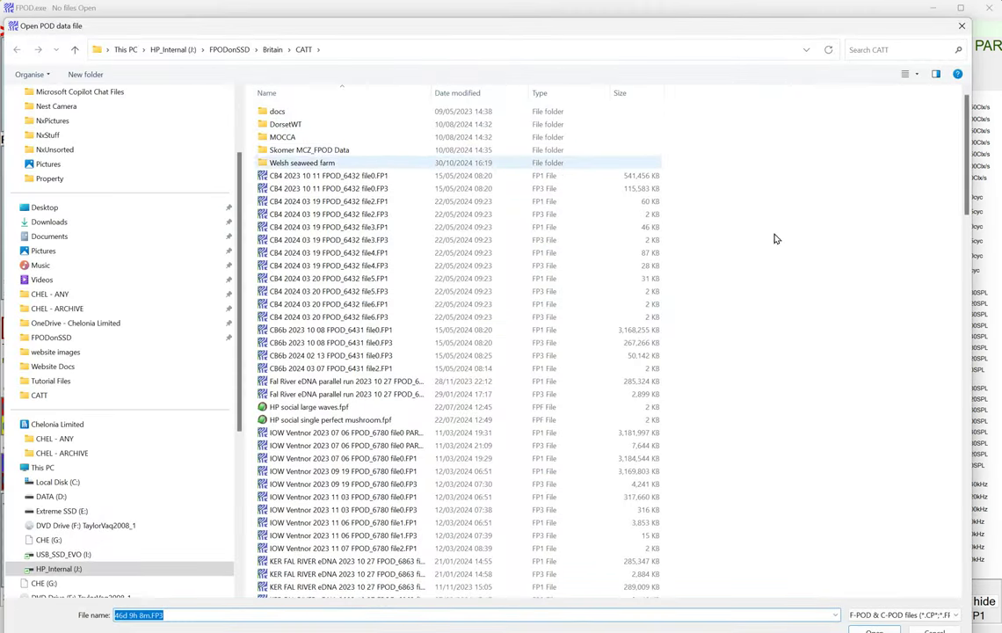
left_click(904, 615)
key("Down")
key("Return")
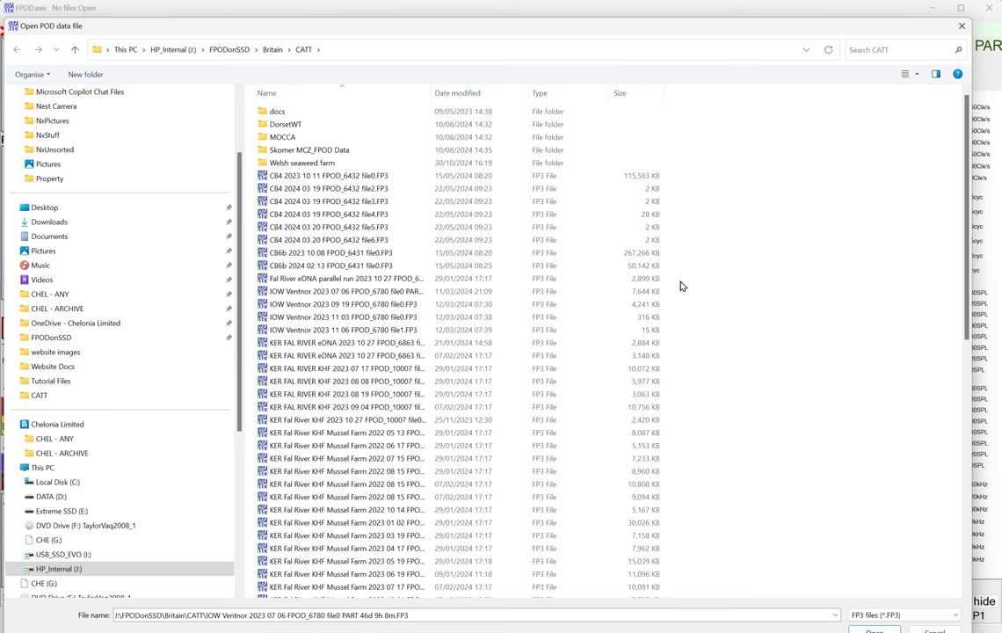
left_click_drag(678, 292, 654, 365)
left_click(866, 630)
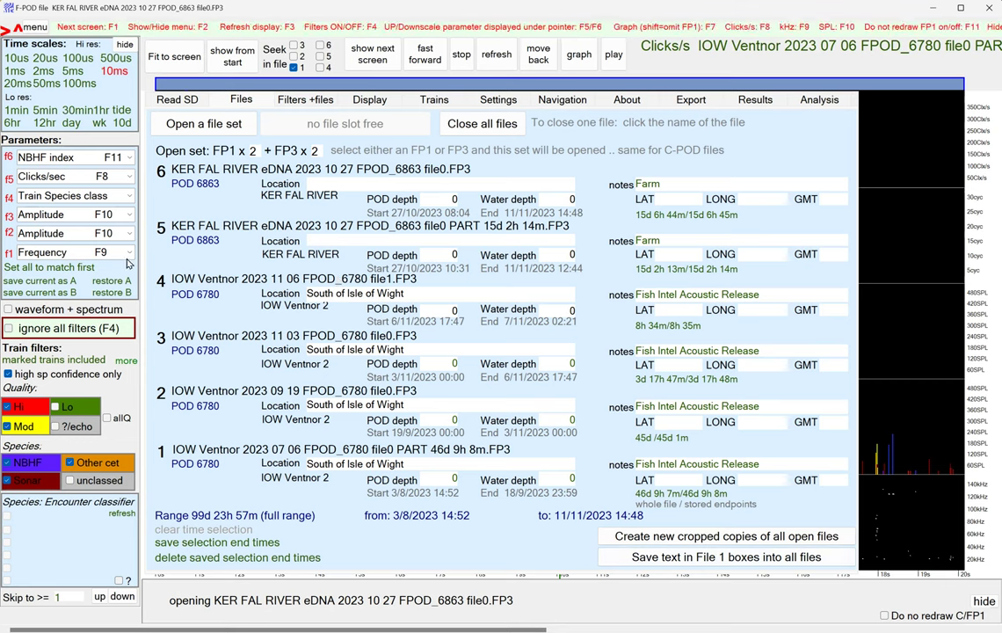
Step: Show Frequency for all six files and plot the whole span from its start in 6-hour bins
left_click(59, 267)
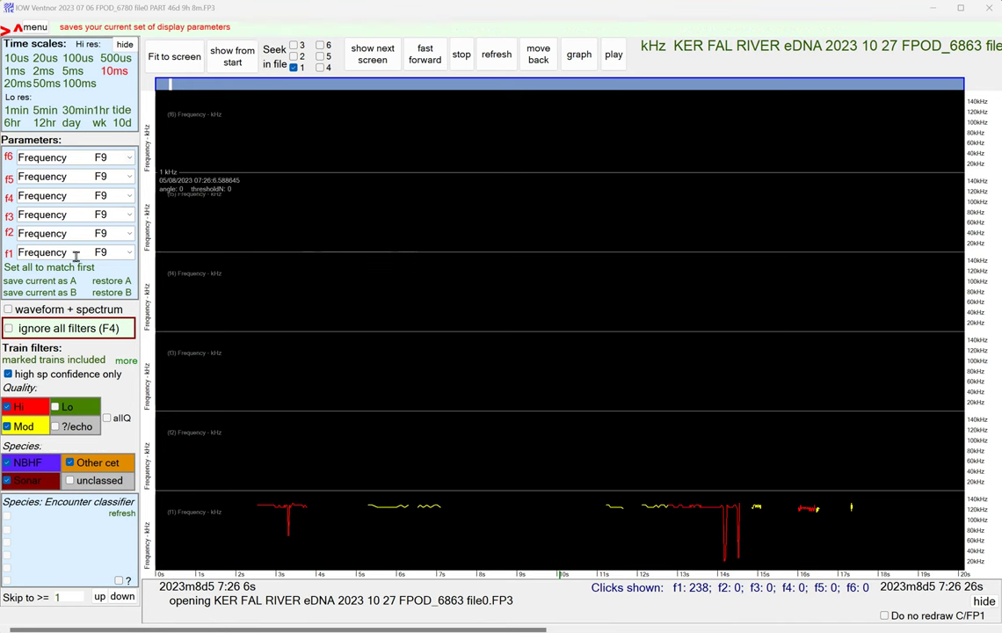
left_click(231, 97)
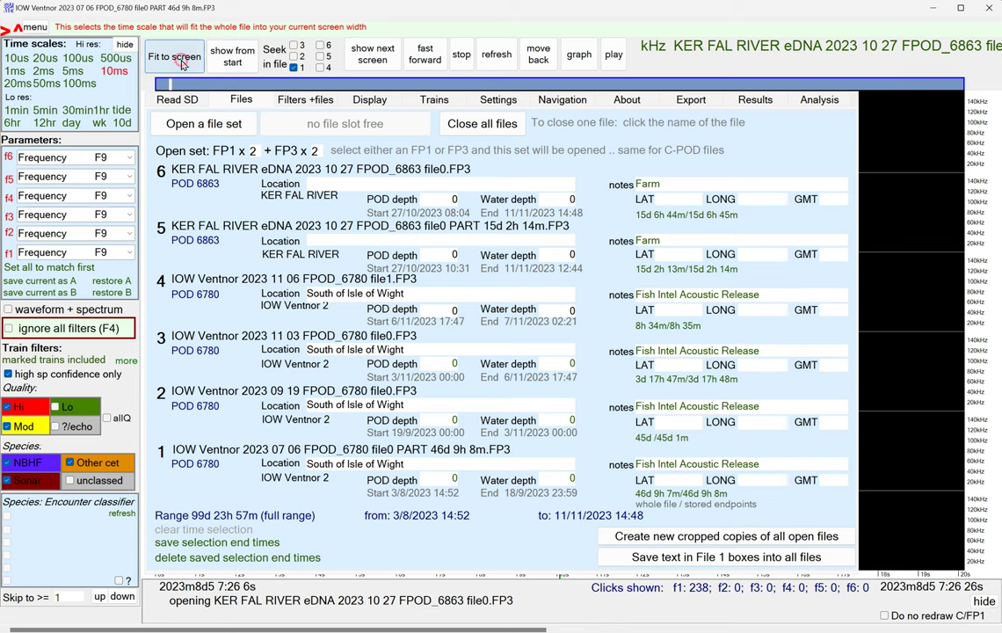
left_click(180, 60)
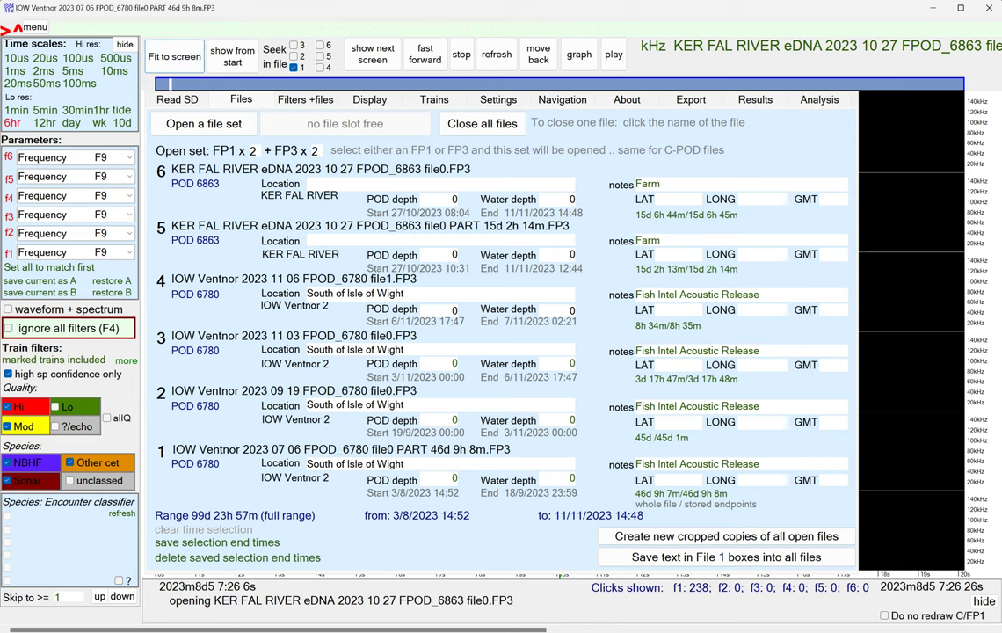
left_click(232, 61)
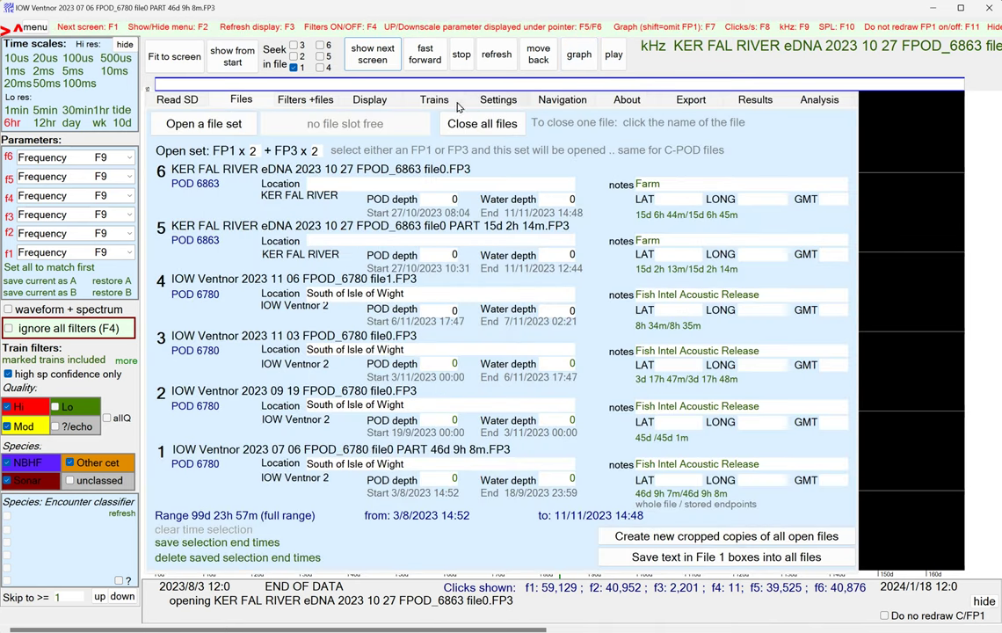
left_click(381, 101)
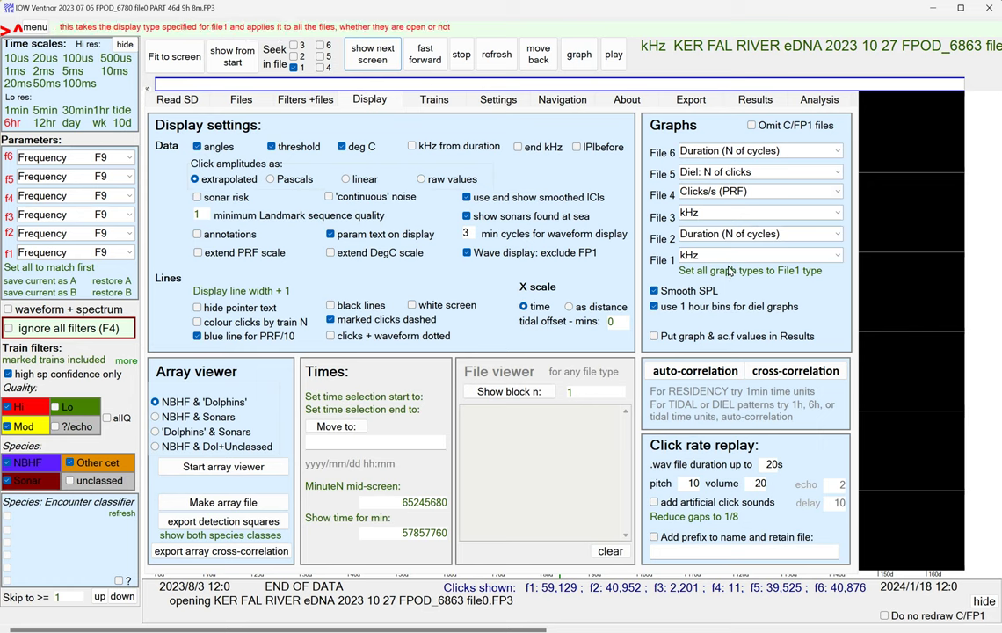
Step: Set all six graph types to kHz and draw the frequency histograms, with modes of 121–211 kHz
left_click(709, 272)
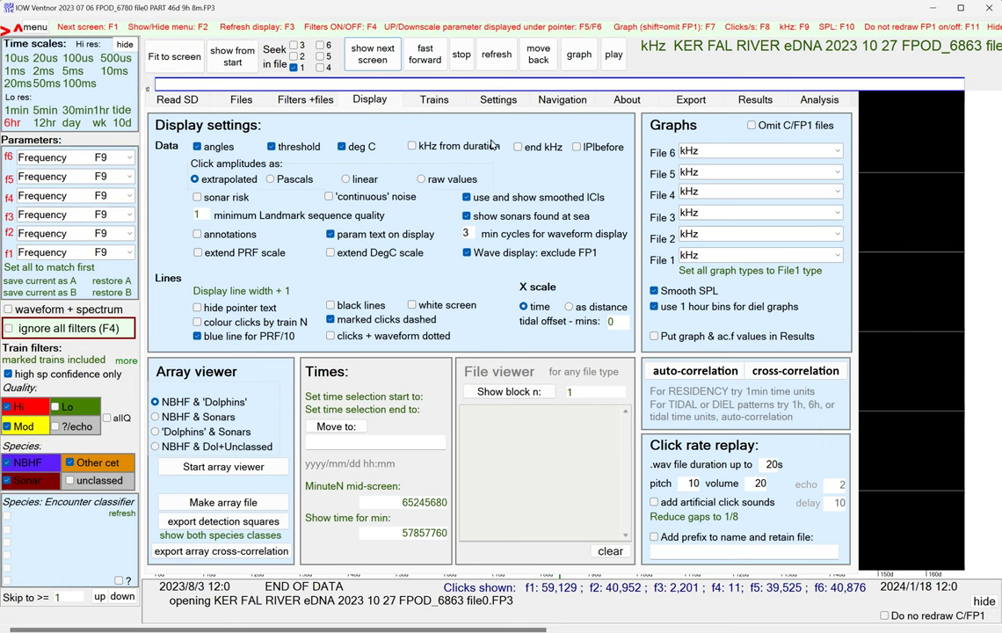
left_click(580, 55)
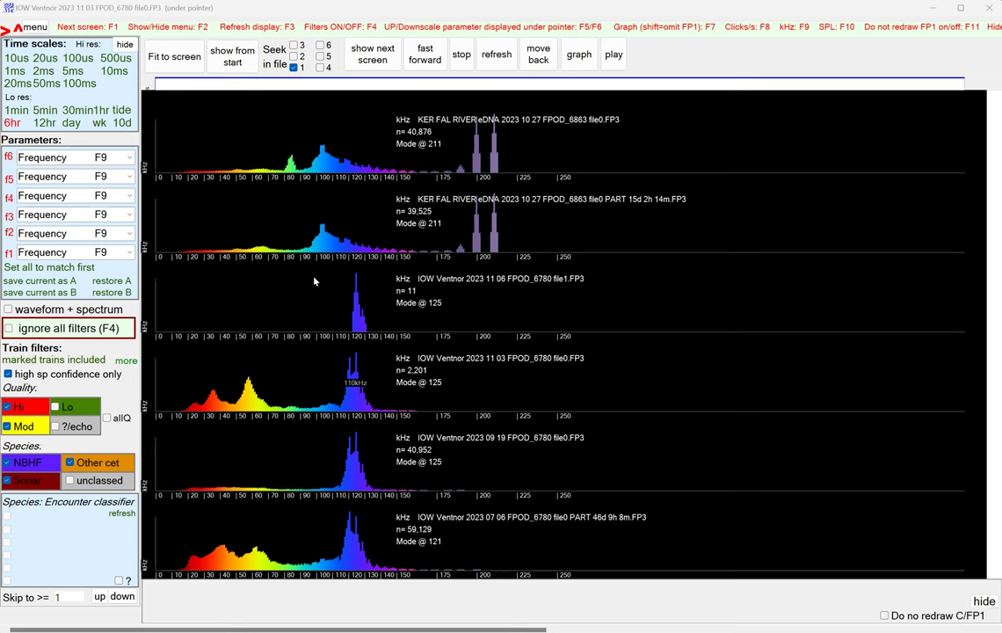
key("F2")
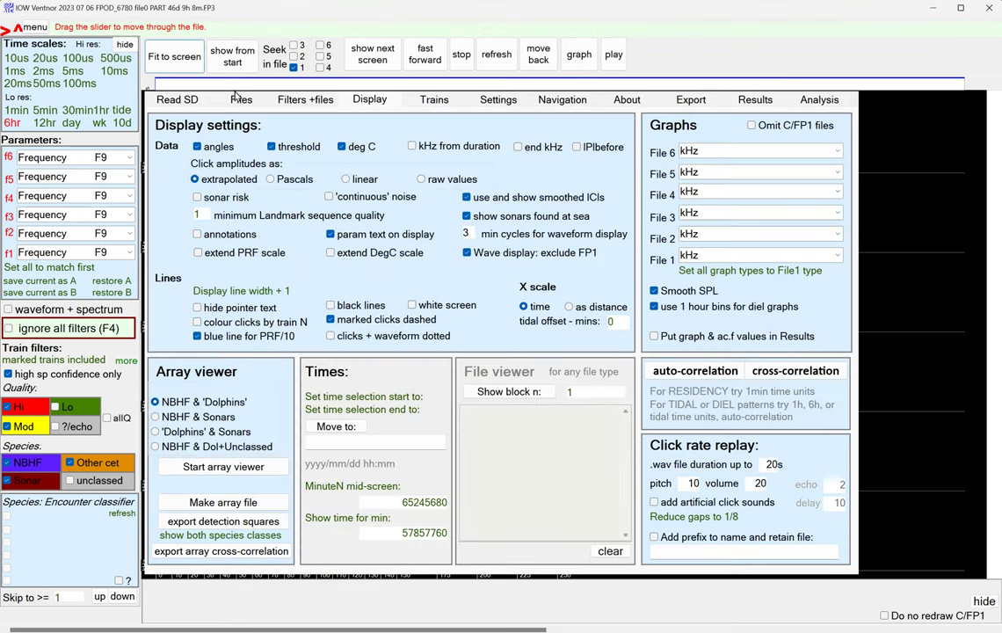
Step: On the Files list, set the file set to FP1 x 1 + FP3 x 2 and close all six open files
left_click(233, 99)
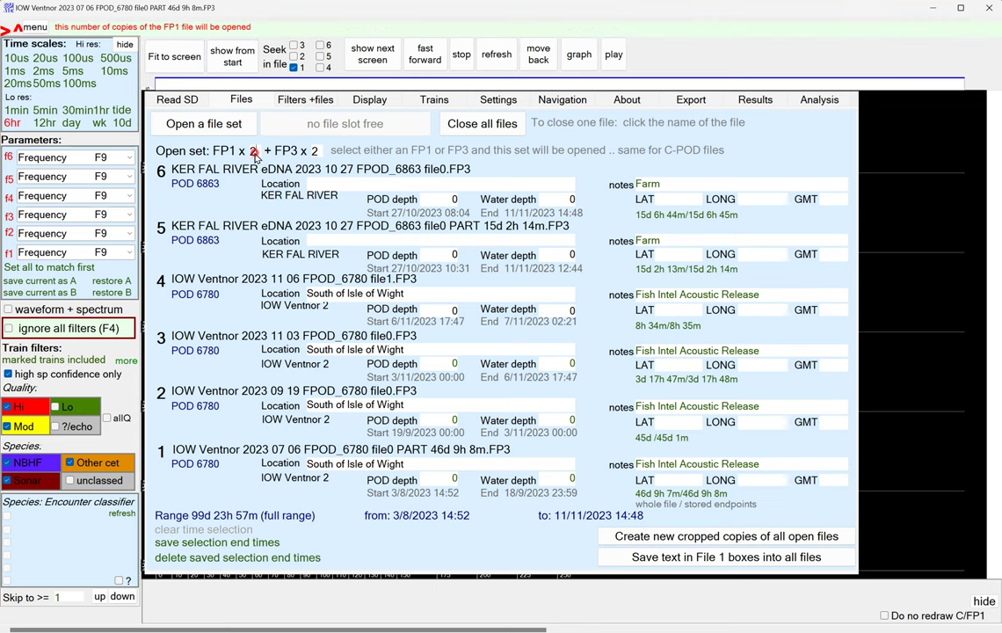
double_click(251, 152)
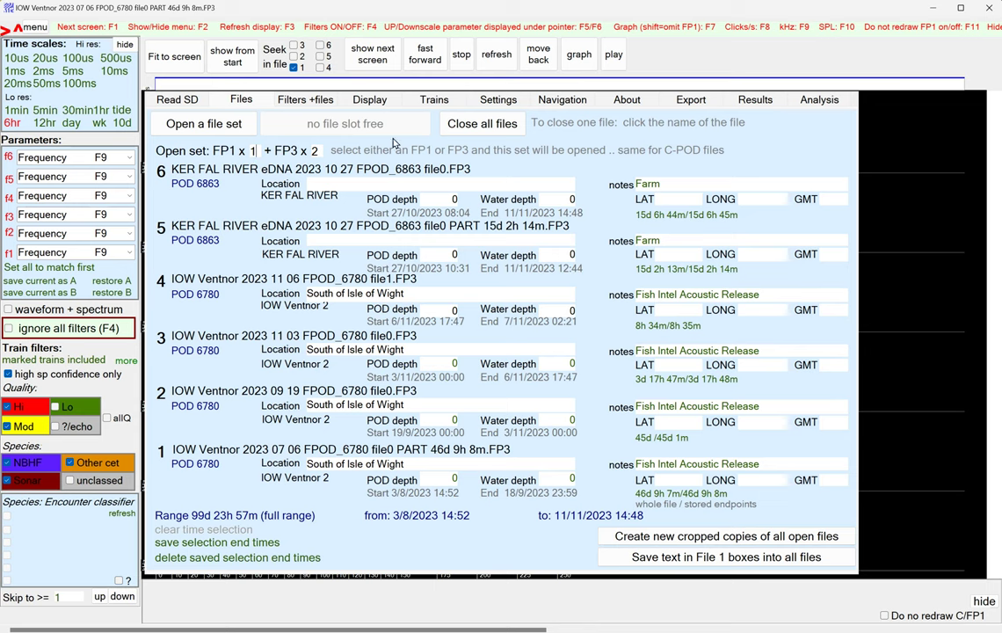
left_click(464, 124)
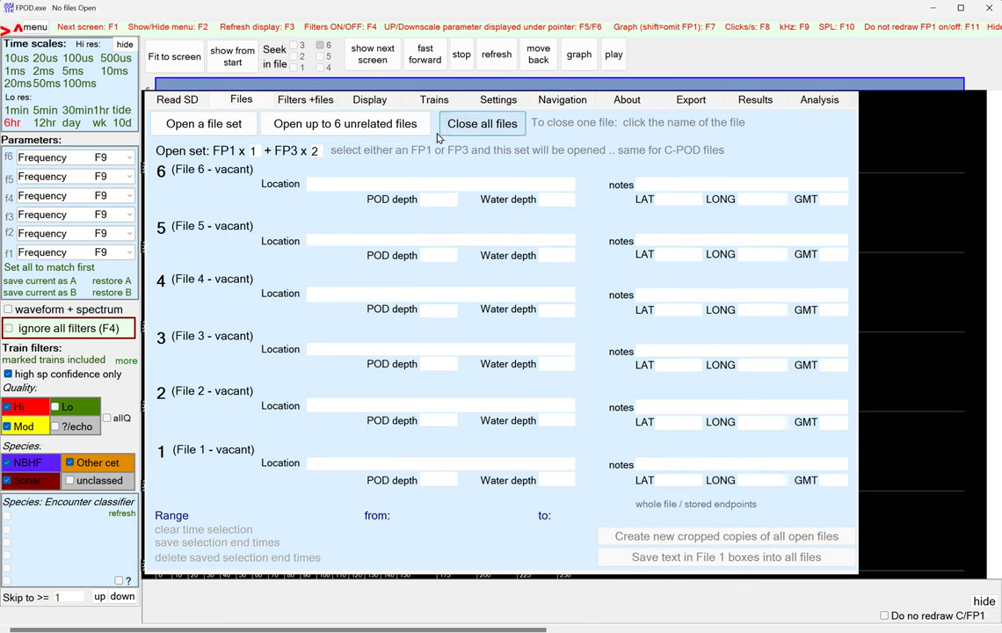
Step: Load the IOW Ventnor 2023 07 06 FPOD_6780 46d 9h 8m file set, then start loading a second copy
left_click(238, 125)
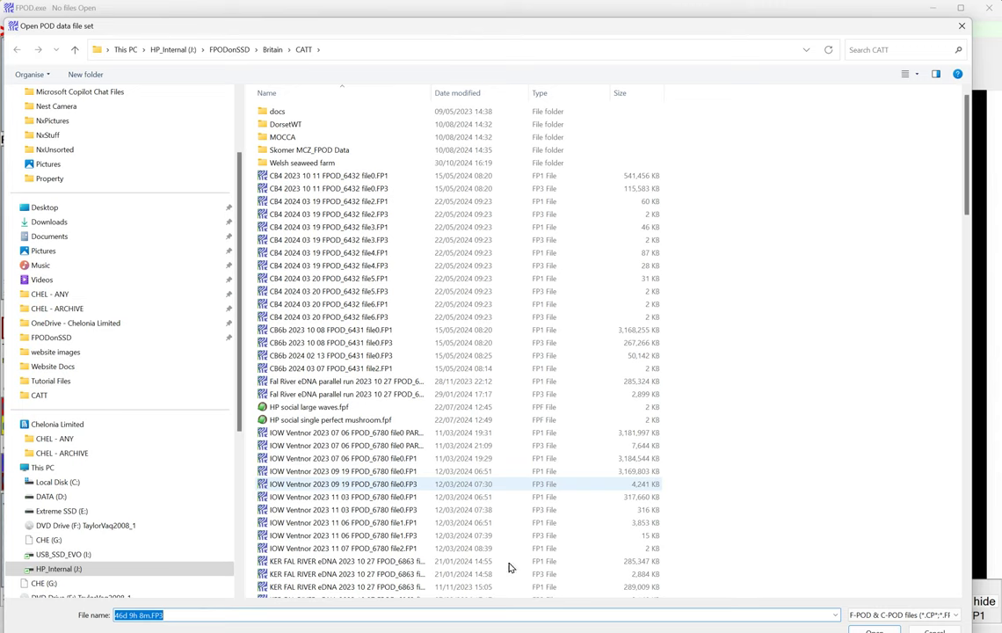
key("Return")
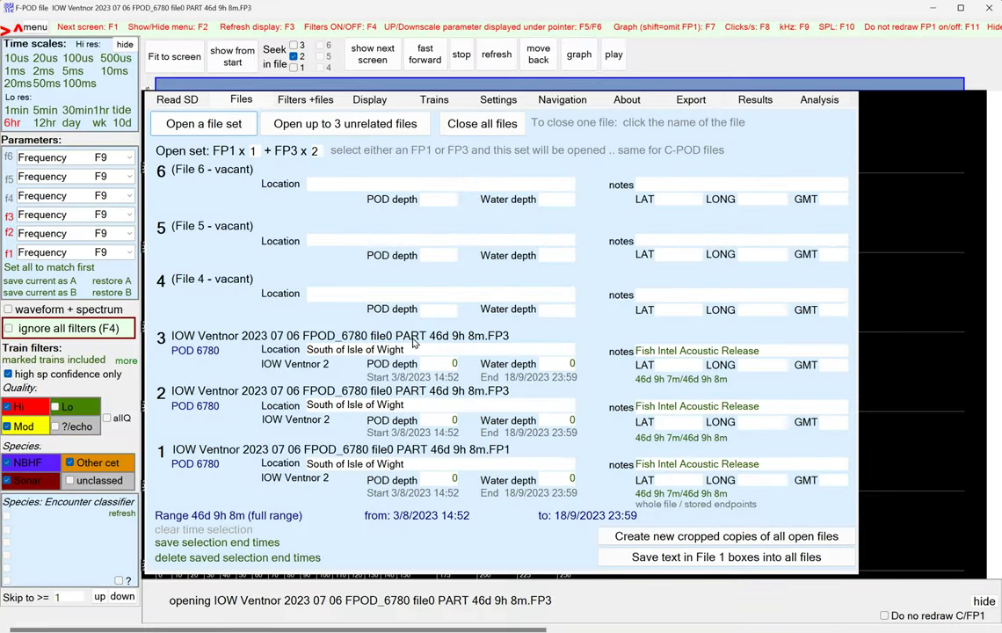
left_click(214, 123)
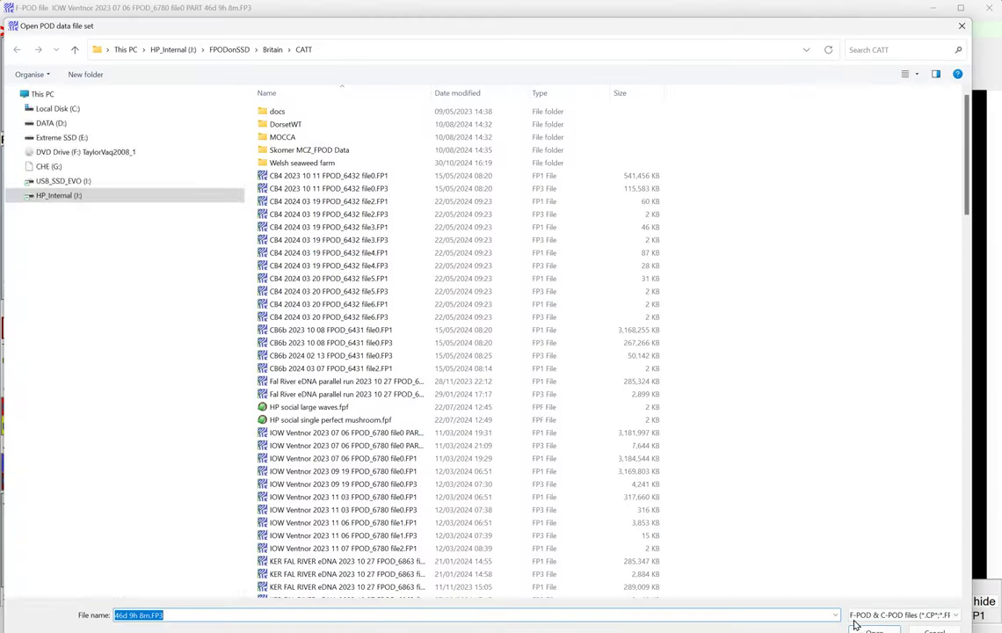